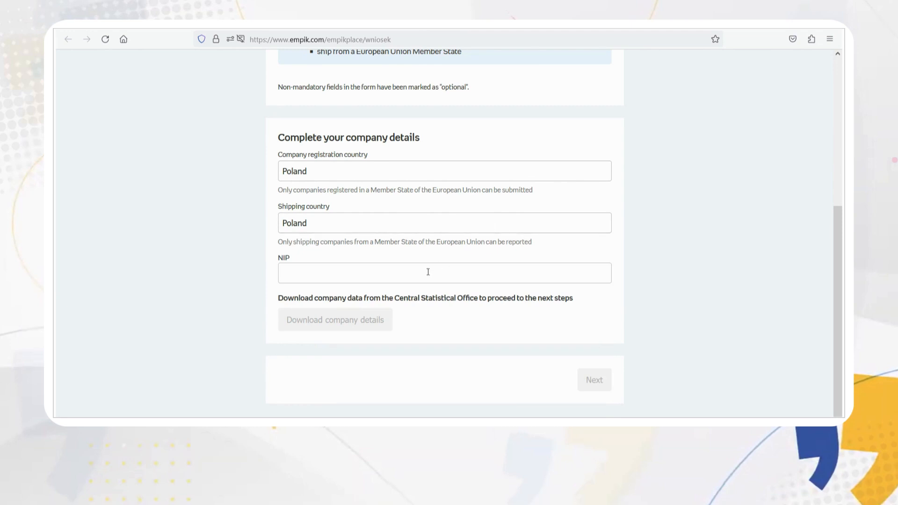
{"action": "key", "text": "ctrl+v"}
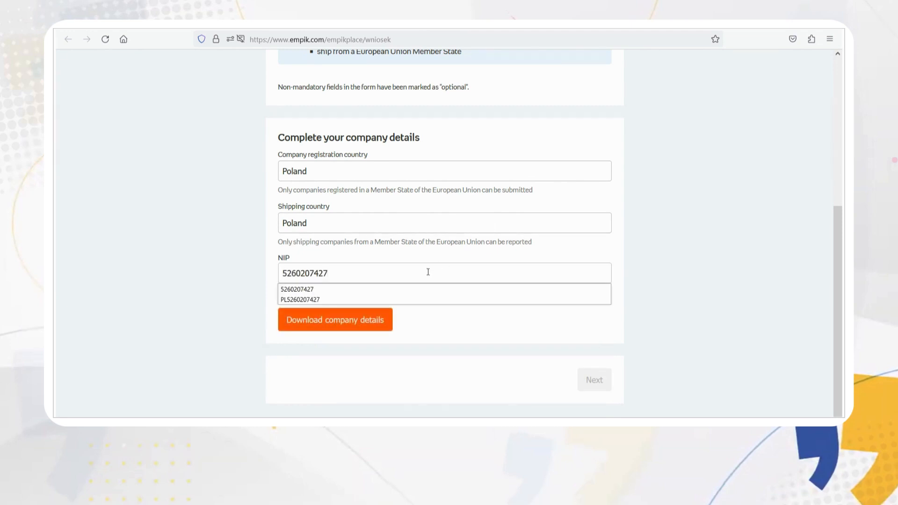
{"action": "left_click", "coordinate": [365, 290]}
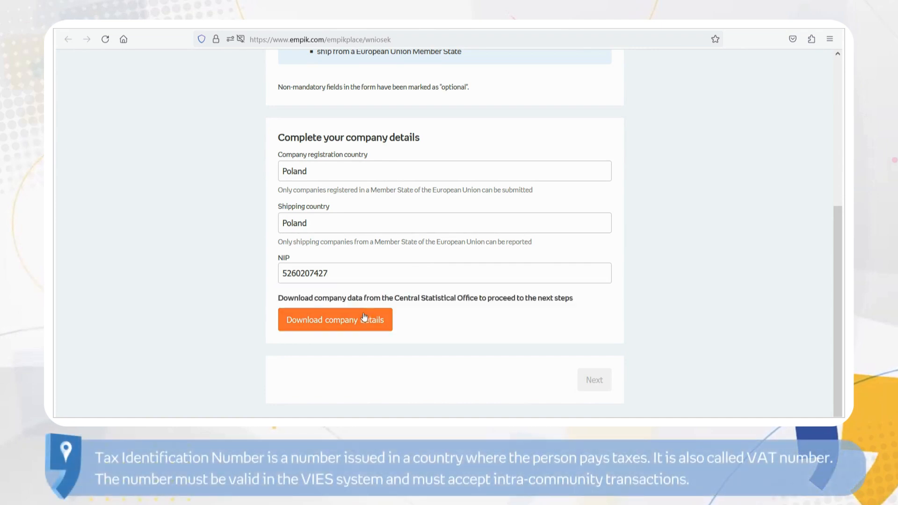
{"action": "left_click", "coordinate": [363, 315]}
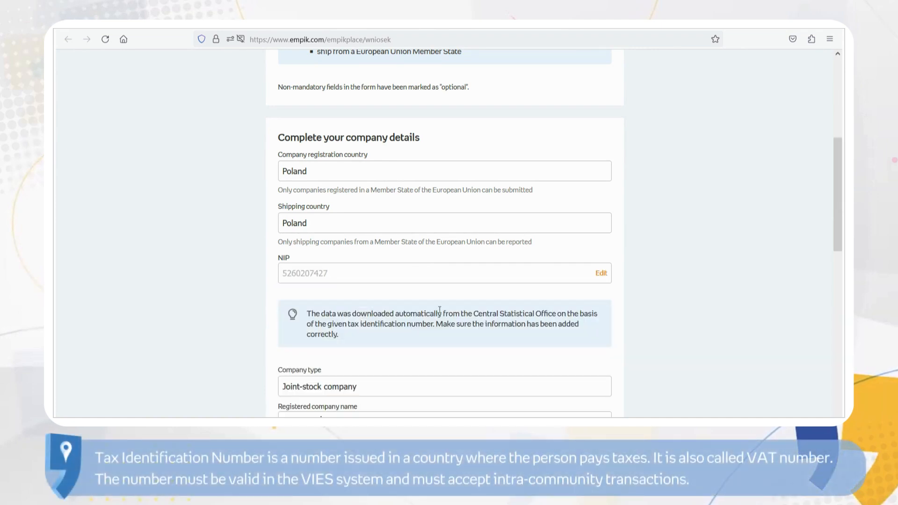
{"action": "scroll", "coordinate": [667, 346], "scroll_direction": "down", "scroll_amount": 5}
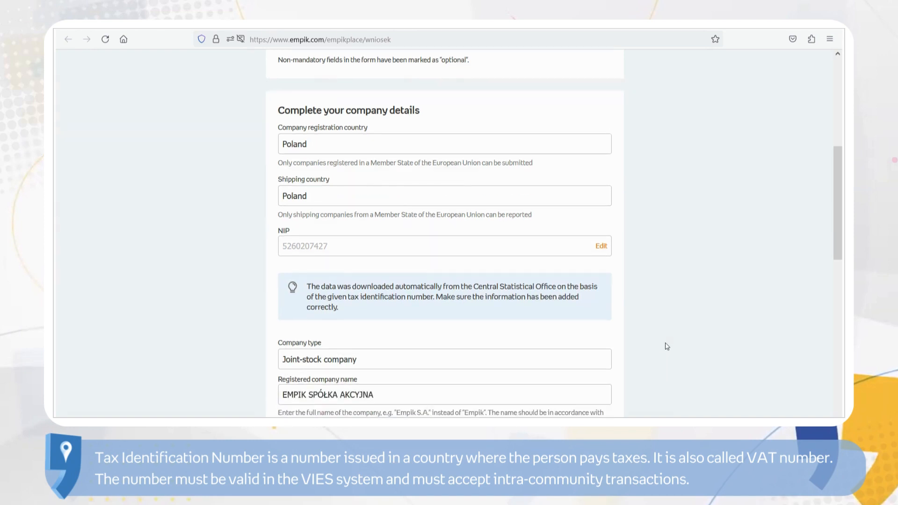
{"action": "scroll", "coordinate": [667, 346], "scroll_direction": "down", "scroll_amount": 1}
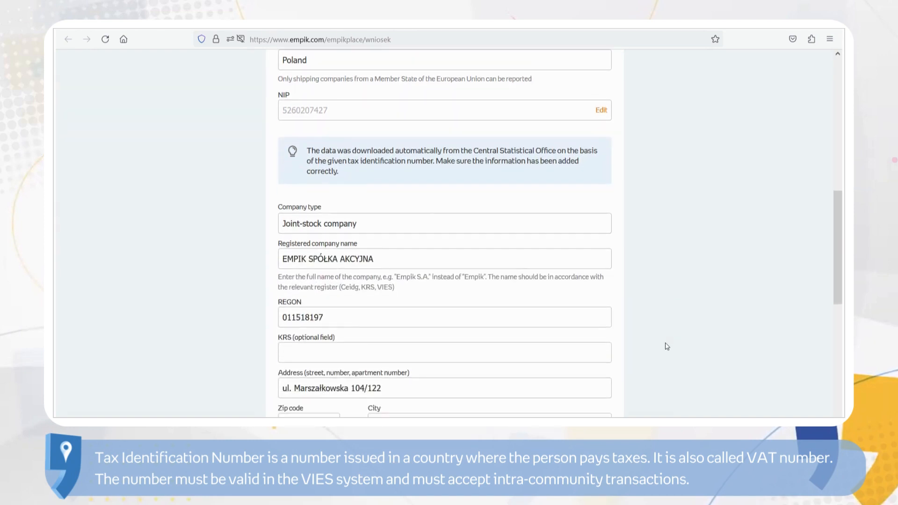
{"action": "scroll", "coordinate": [667, 346], "scroll_direction": "down", "scroll_amount": 1}
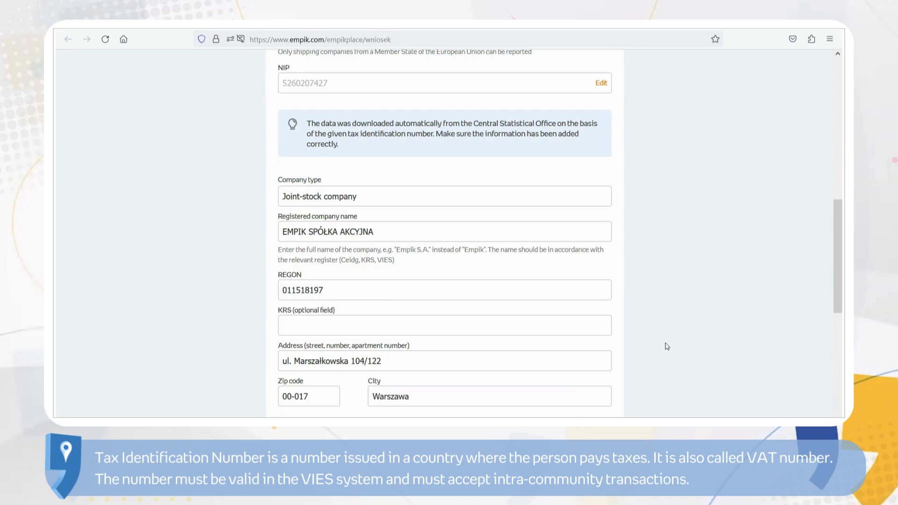
{"action": "scroll", "coordinate": [667, 346], "scroll_direction": "down", "scroll_amount": 2}
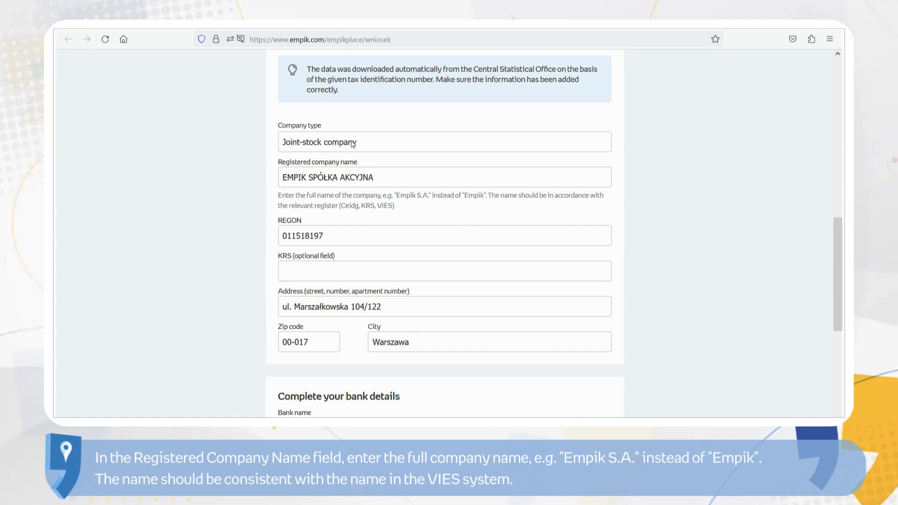
{"action": "left_click", "coordinate": [364, 179]}
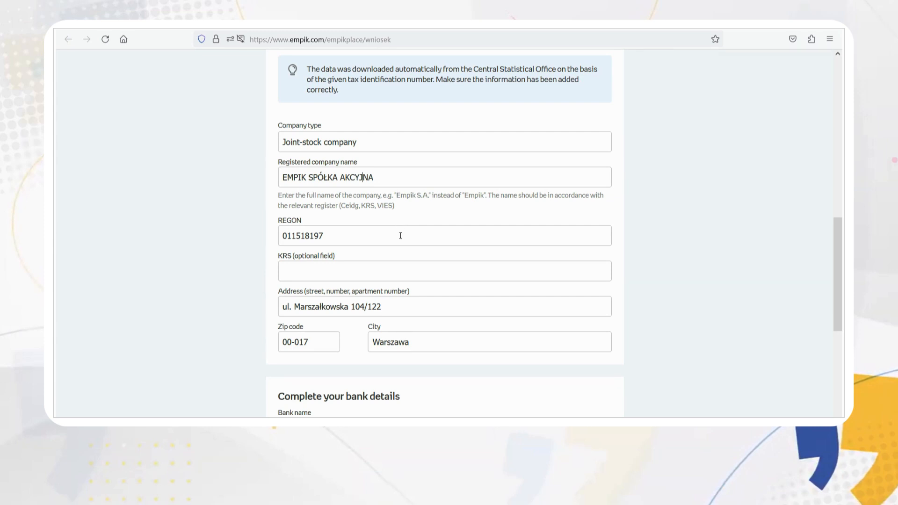
{"action": "left_click", "coordinate": [403, 313]}
{"action": "left_click", "coordinate": [320, 347]}
{"action": "scroll", "coordinate": [632, 345], "scroll_direction": "down", "scroll_amount": 3}
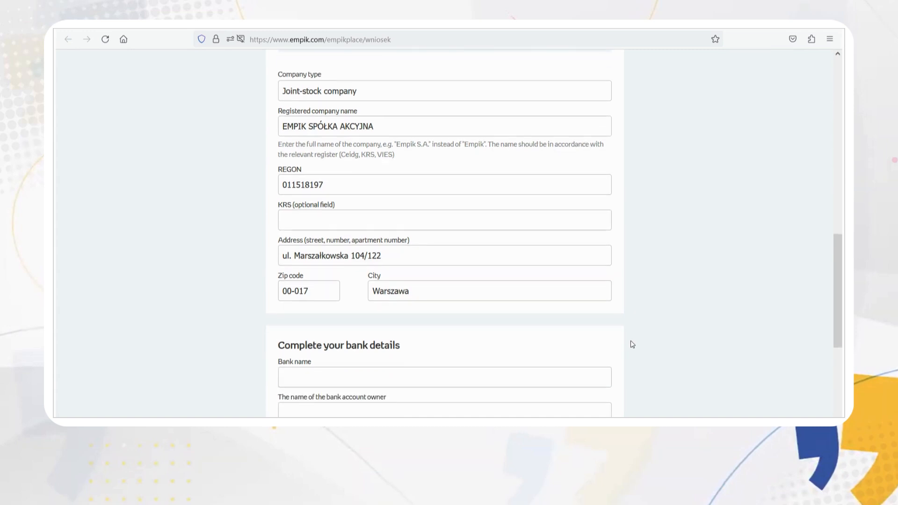
{"action": "scroll", "coordinate": [633, 345], "scroll_direction": "down", "scroll_amount": 4}
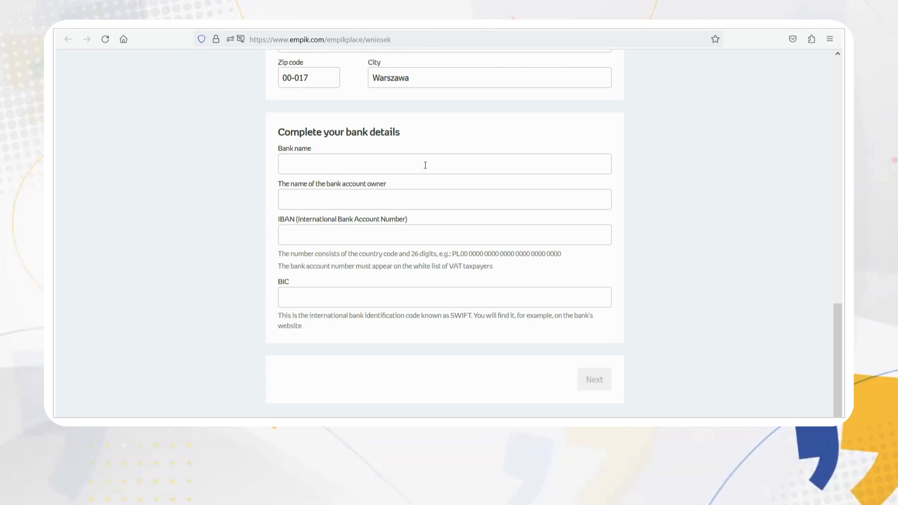
Step: Fill in bank name PKO BP and account owner Empik S.A. from suggestions
{"action": "left_click", "coordinate": [425, 165]}
{"action": "type", "text": "PKO"}
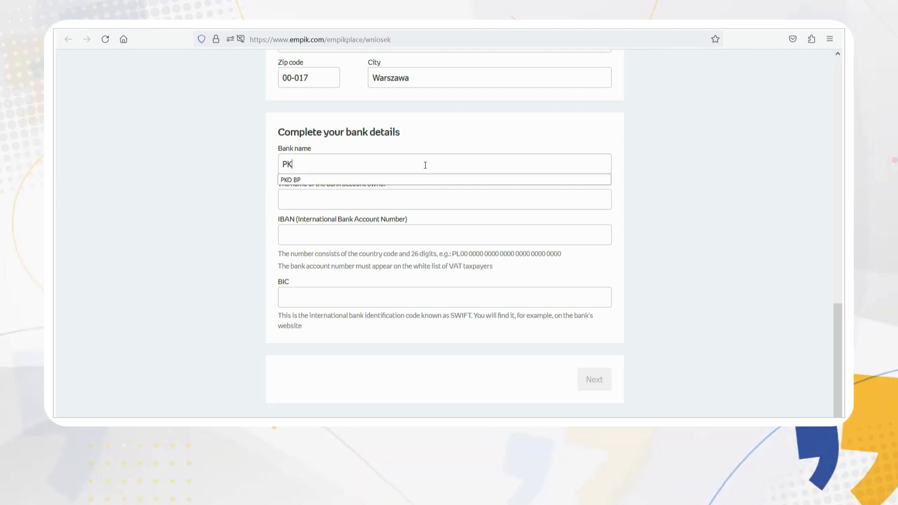
{"action": "left_click", "coordinate": [416, 180]}
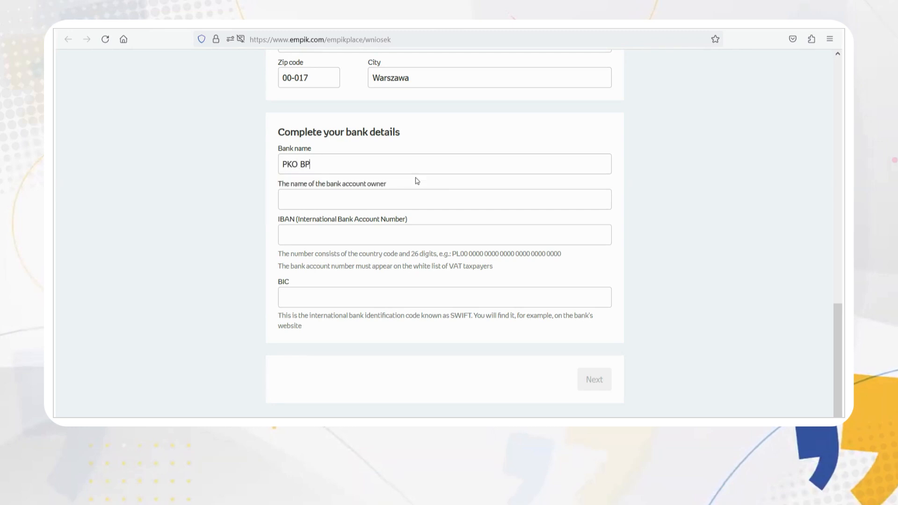
{"action": "left_click", "coordinate": [361, 204]}
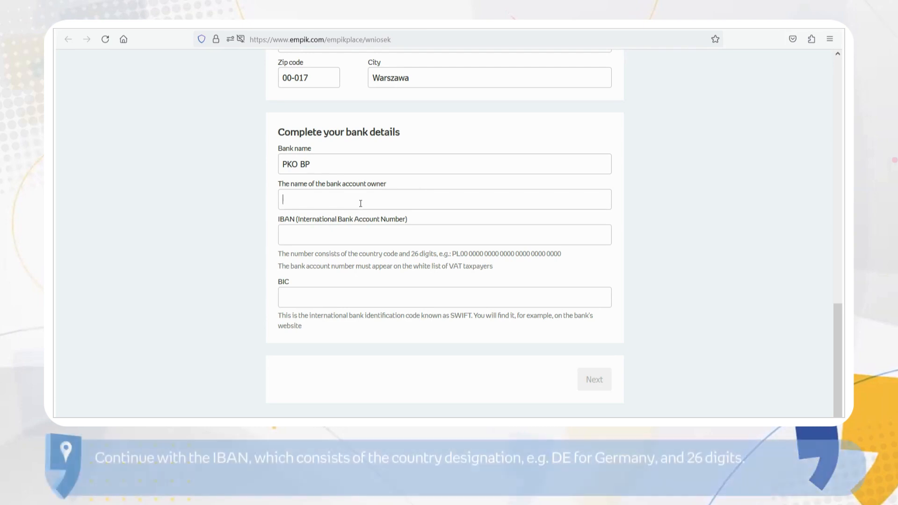
{"action": "type", "text": "E"}
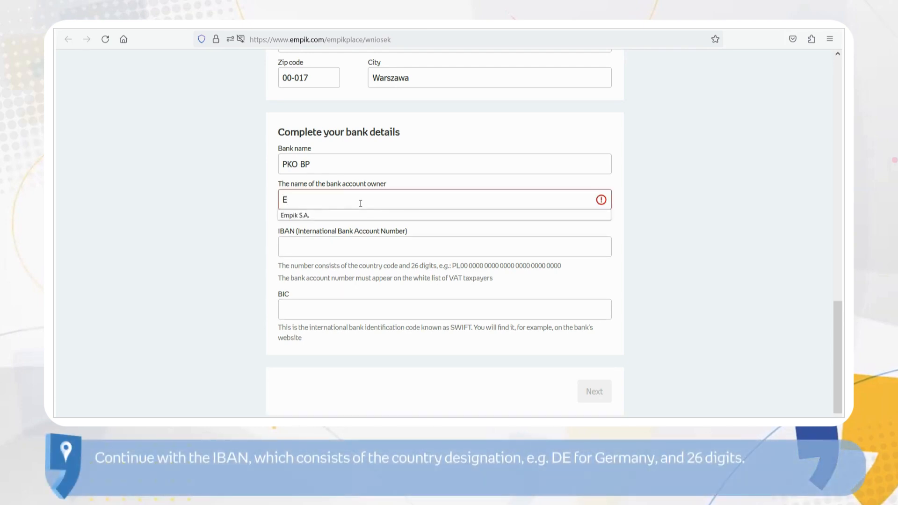
{"action": "left_click", "coordinate": [315, 216]}
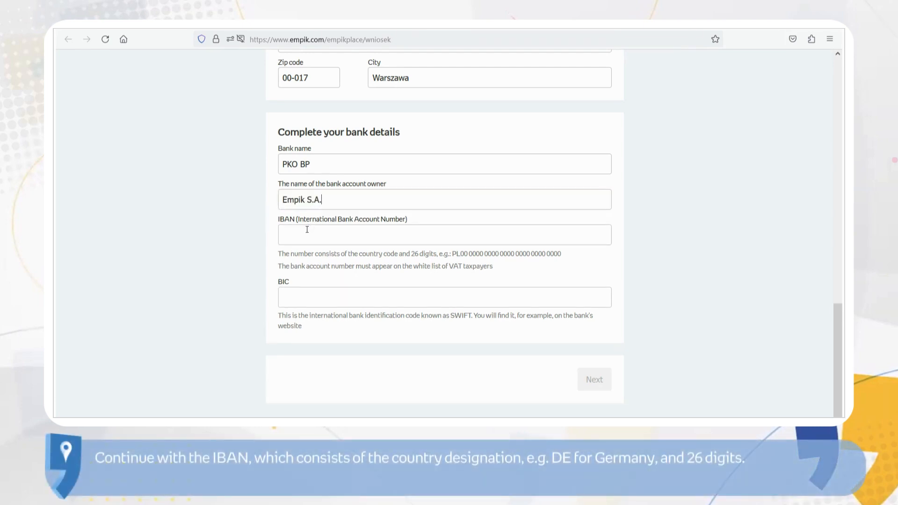
Step: Enter the company's IBAN and BIC BPKOPLPW, then continue to Contact details
{"action": "type", "text": "PL"}
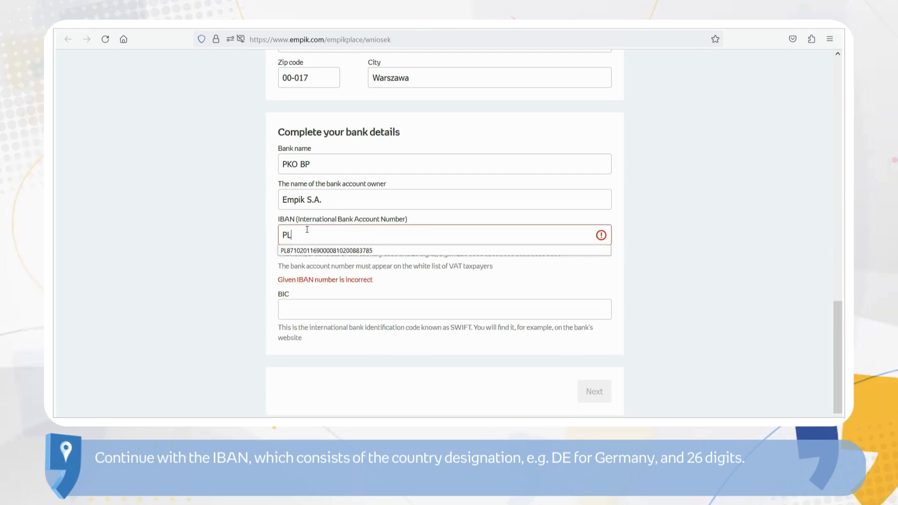
{"action": "left_click", "coordinate": [342, 251]}
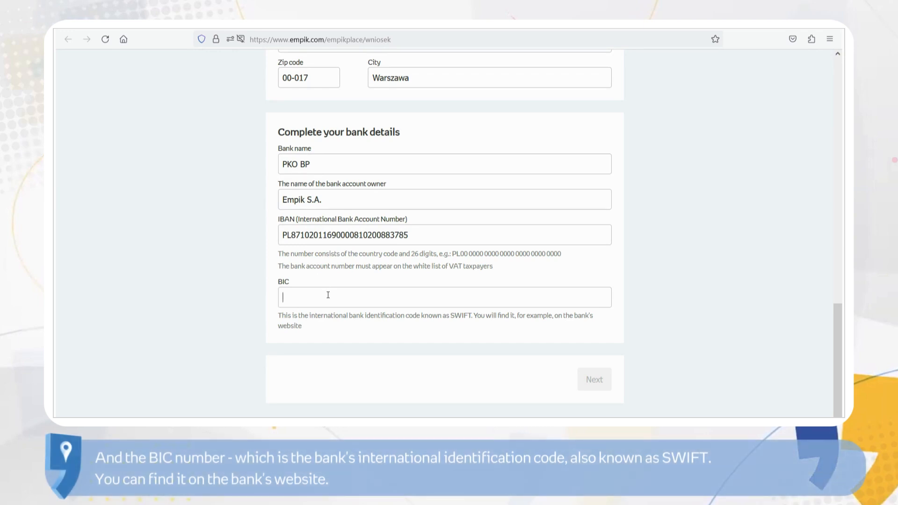
{"action": "left_click", "coordinate": [328, 294]}
{"action": "type", "text": "BP"}
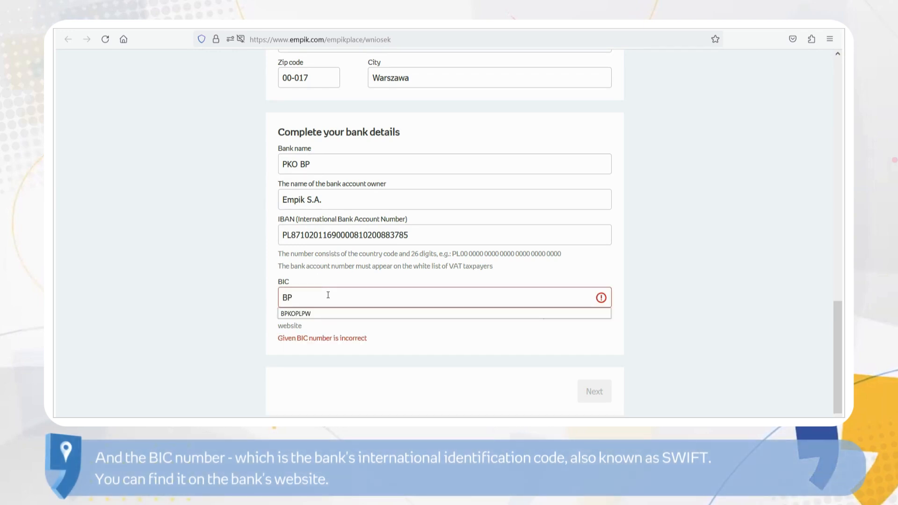
{"action": "left_click", "coordinate": [308, 314]}
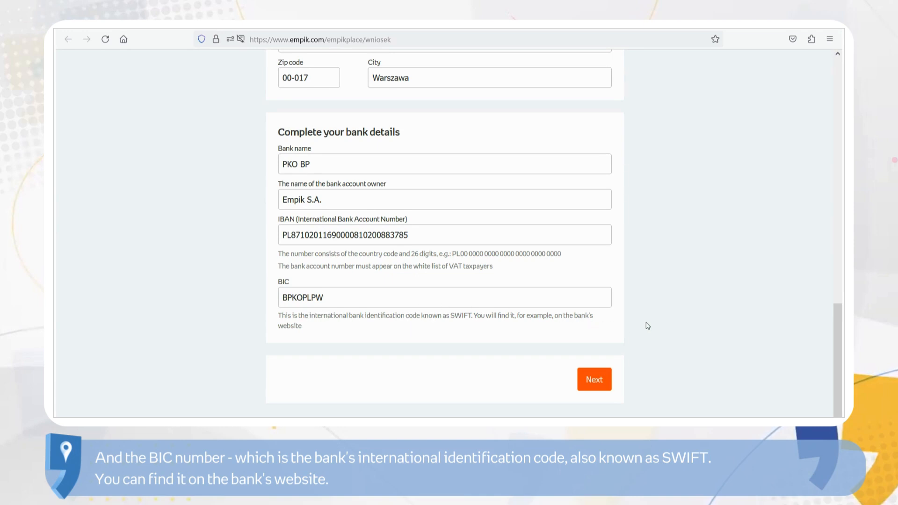
{"action": "left_click", "coordinate": [594, 380]}
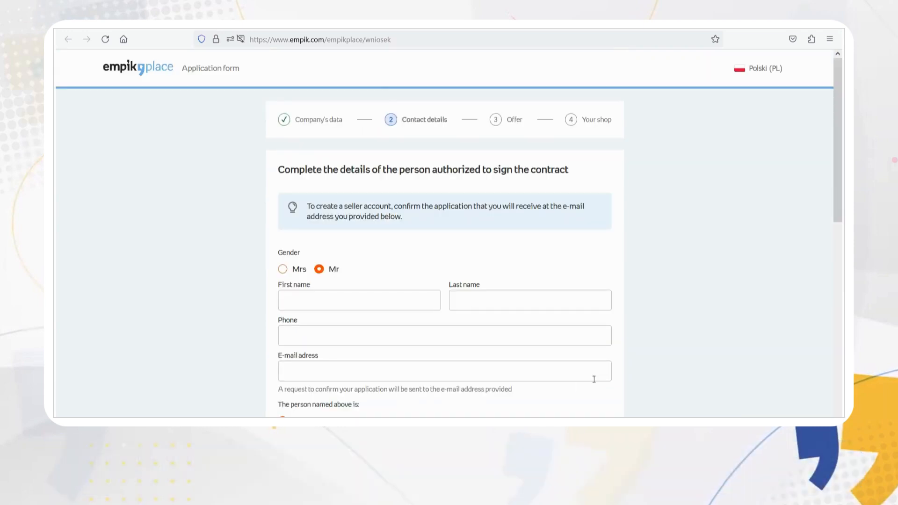
Step: Enter the signatory's first name, last name and contact phone number
{"action": "left_click", "coordinate": [363, 301]}
{"action": "left_click", "coordinate": [461, 303]}
{"action": "left_click", "coordinate": [381, 332]}
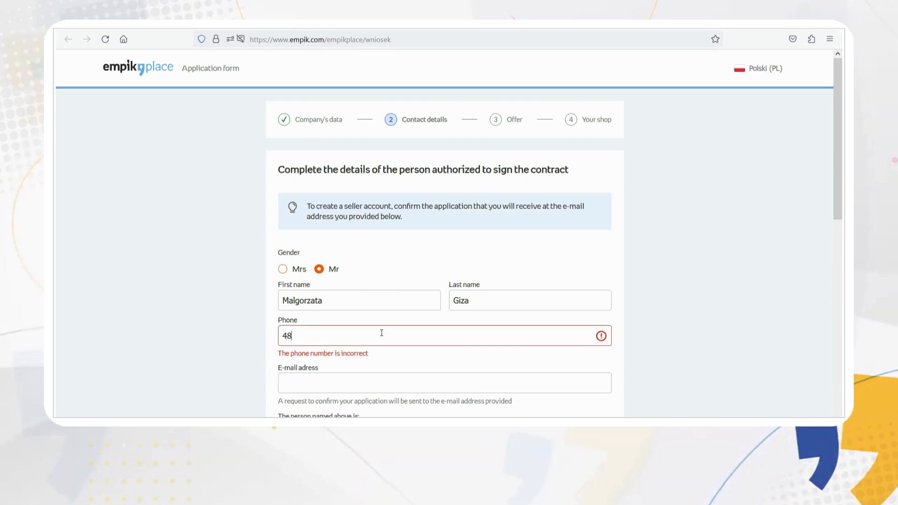
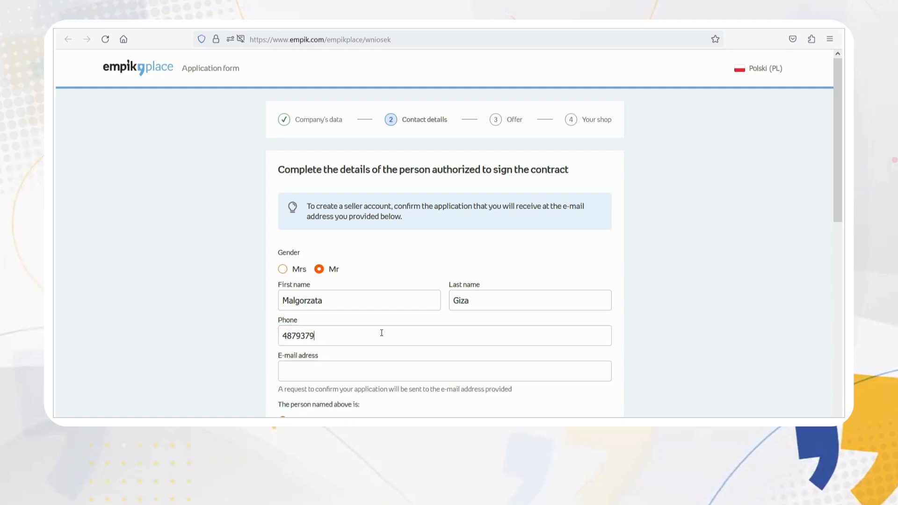
Step: Fill the signatory's e-mail from the suggestion and reuse their data for the technical contact
{"action": "left_click", "coordinate": [341, 364]}
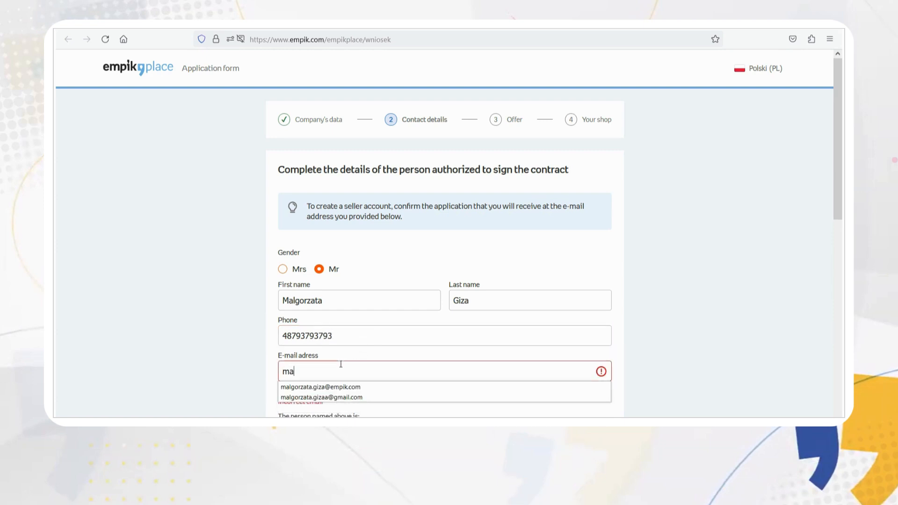
{"action": "left_click", "coordinate": [341, 397]}
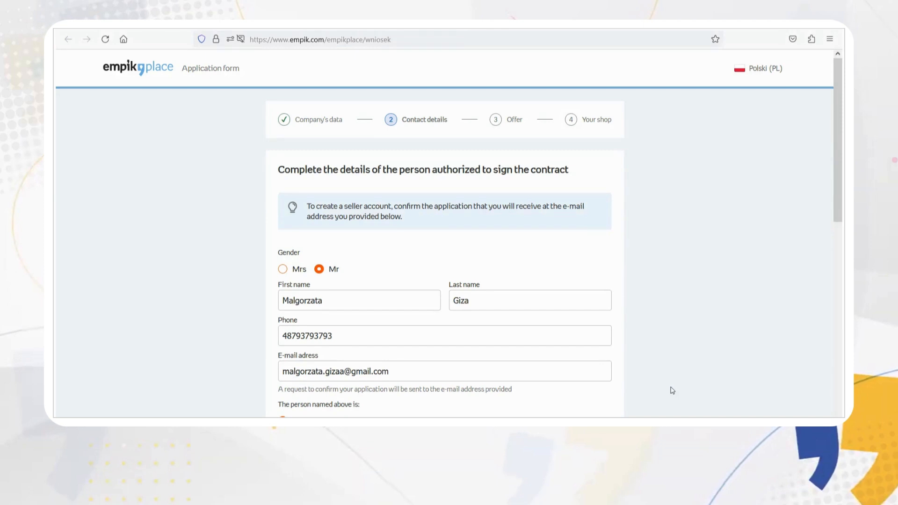
{"action": "scroll", "coordinate": [672, 391], "scroll_direction": "down", "scroll_amount": 5}
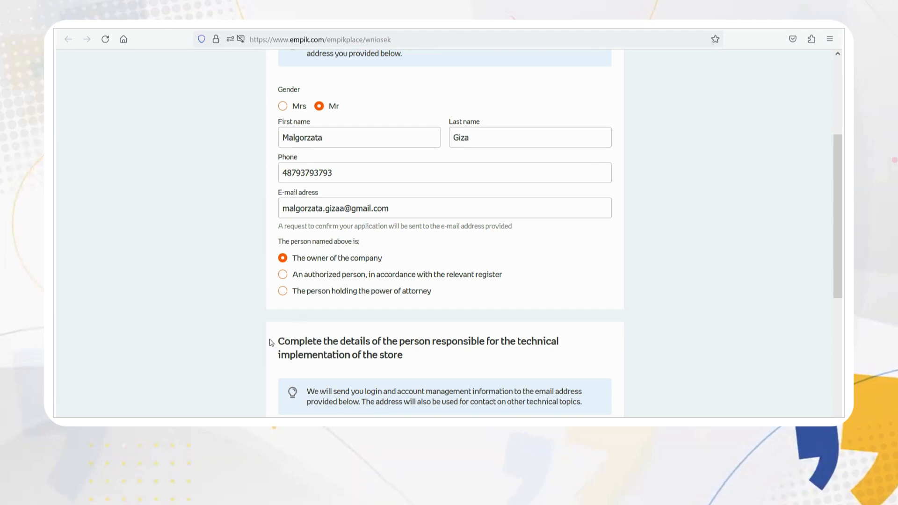
{"action": "scroll", "coordinate": [271, 343], "scroll_direction": "down", "scroll_amount": 5}
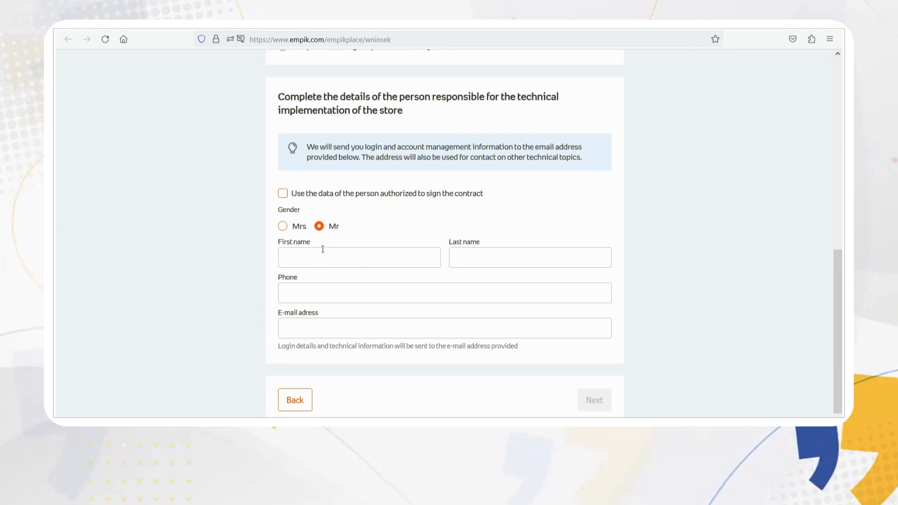
{"action": "left_click", "coordinate": [283, 193]}
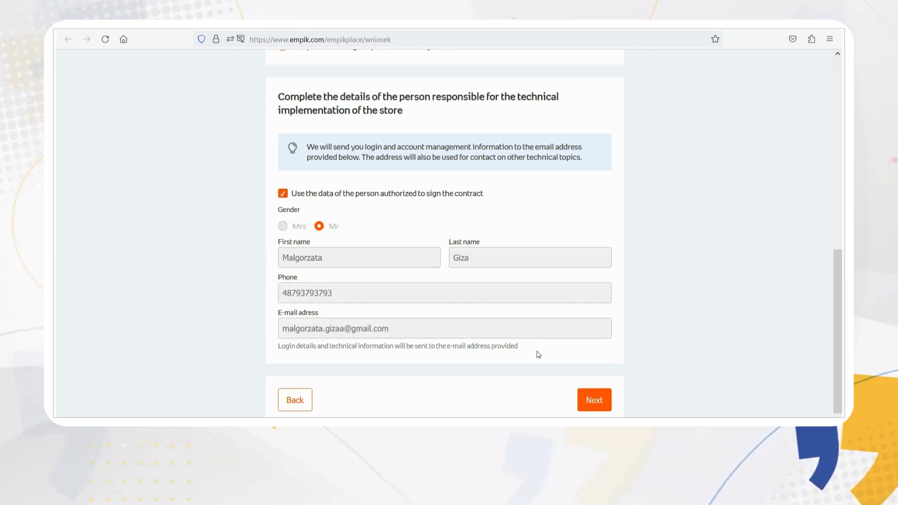
{"action": "left_click", "coordinate": [590, 401]}
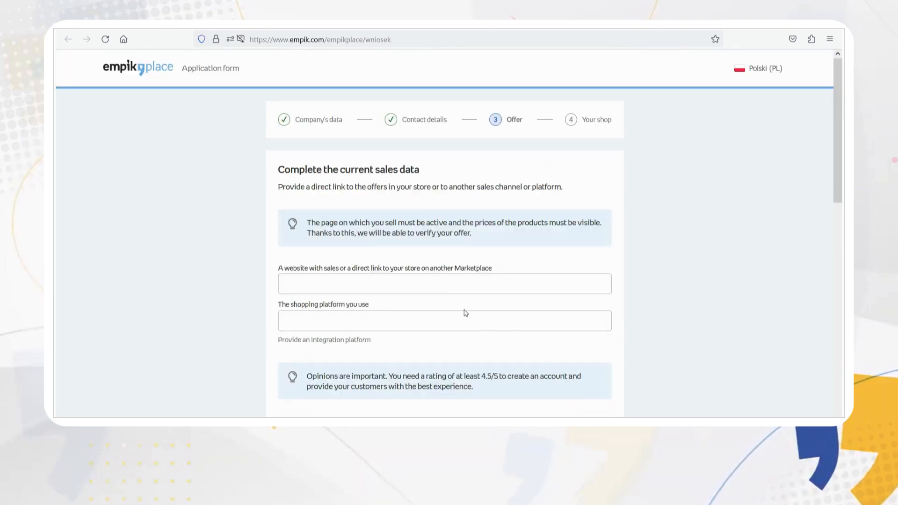
{"action": "left_click", "coordinate": [403, 285]}
{"action": "type", "text": "www.s"}
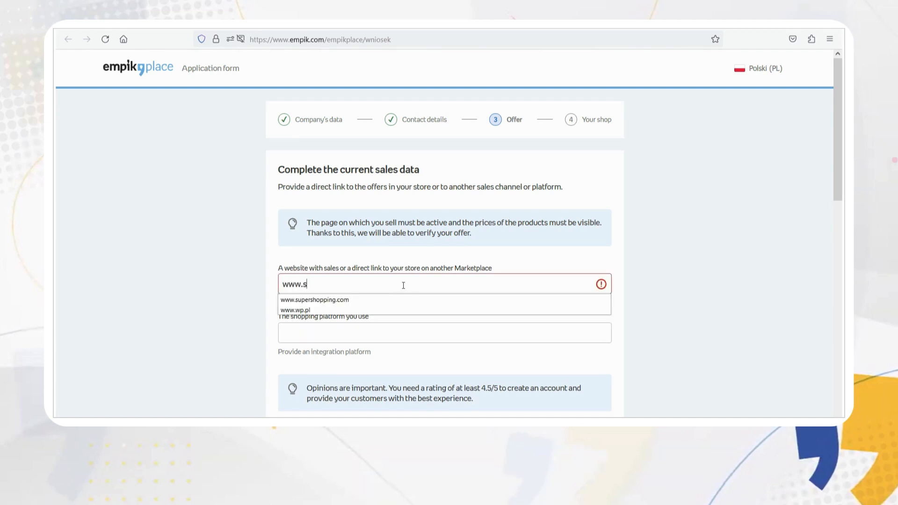
{"action": "type", "text": "upersales.com"}
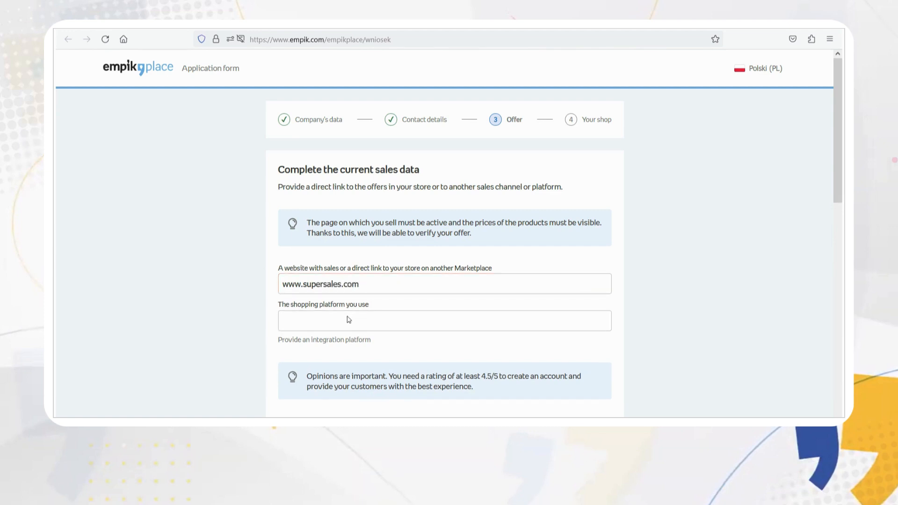
{"action": "left_click", "coordinate": [332, 327]}
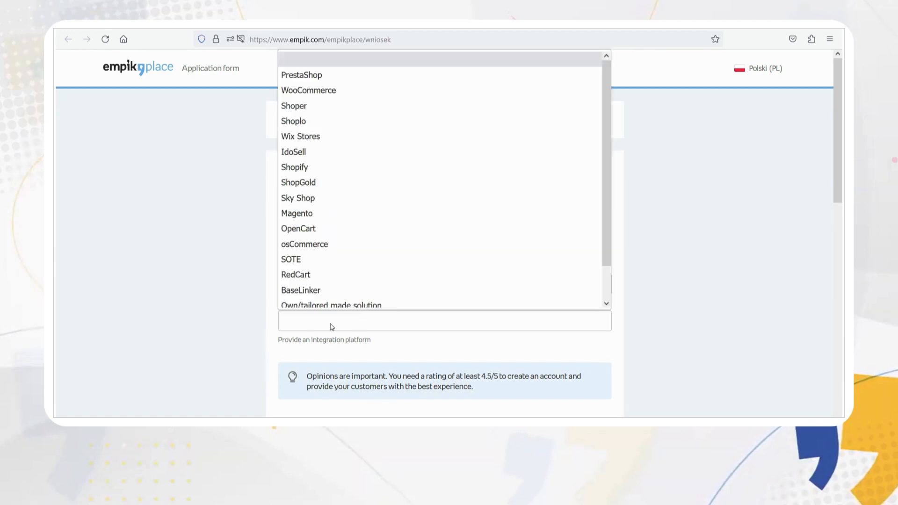
{"action": "left_click", "coordinate": [314, 79]}
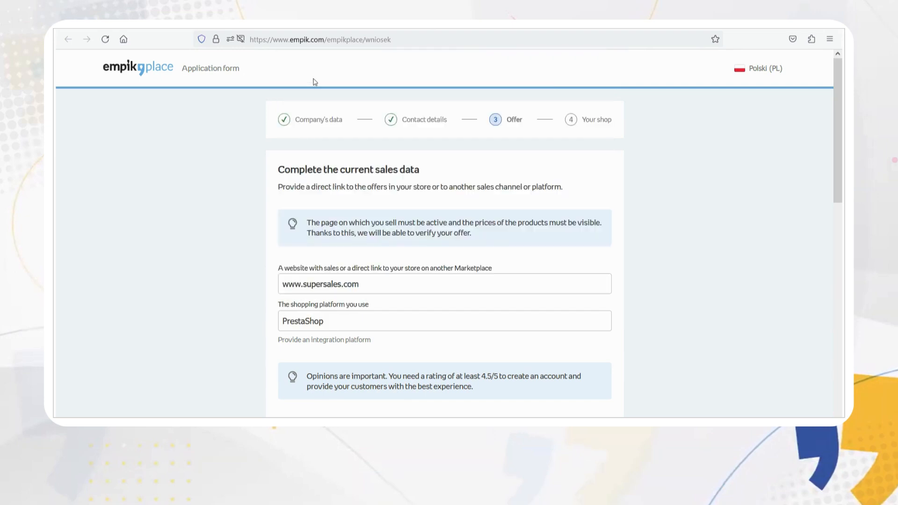
{"action": "scroll", "coordinate": [668, 310], "scroll_direction": "down", "scroll_amount": 2}
{"action": "scroll", "coordinate": [668, 310], "scroll_direction": "down", "scroll_amount": 4}
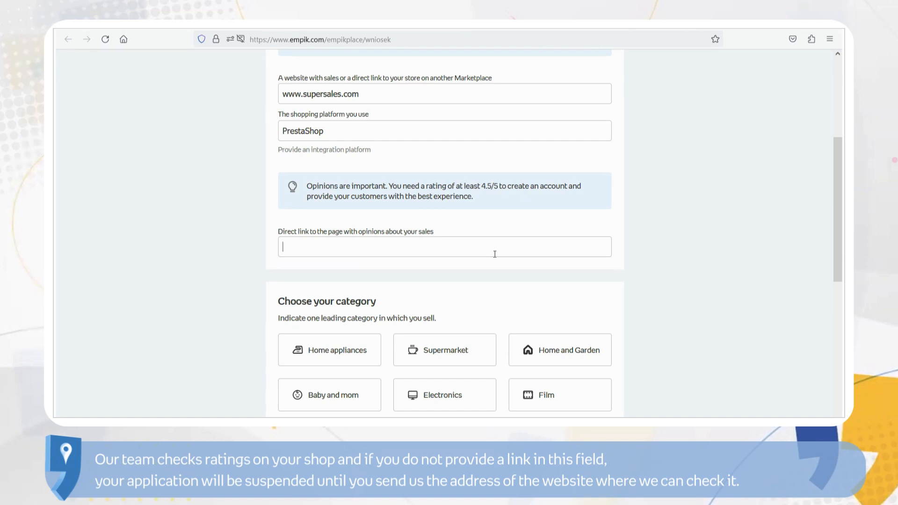
{"action": "type", "text": "www.supers"}
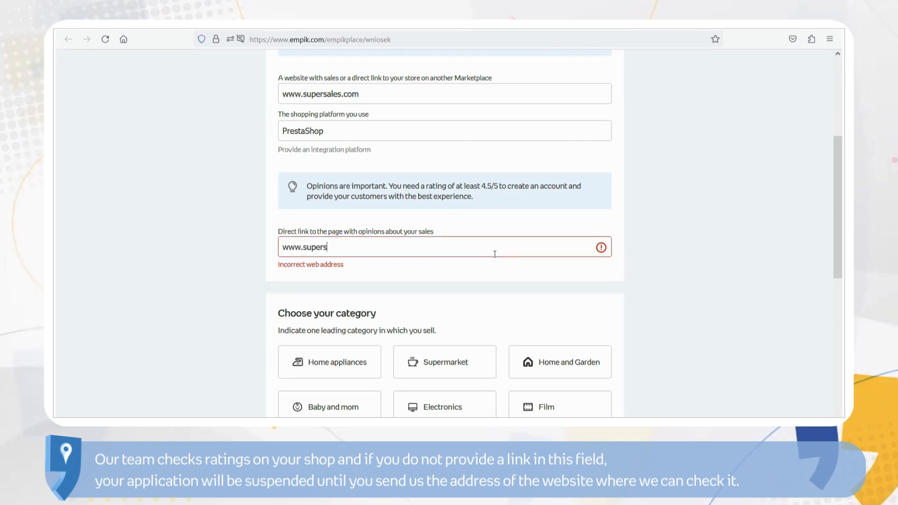
{"action": "type", "text": "ales.com"}
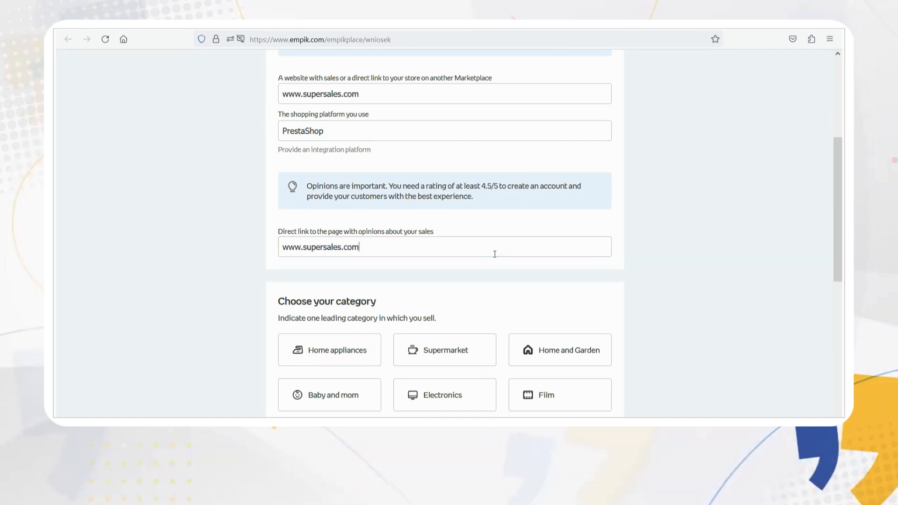
{"action": "type", "text": "/opinions"}
{"action": "left_click", "coordinate": [560, 360]}
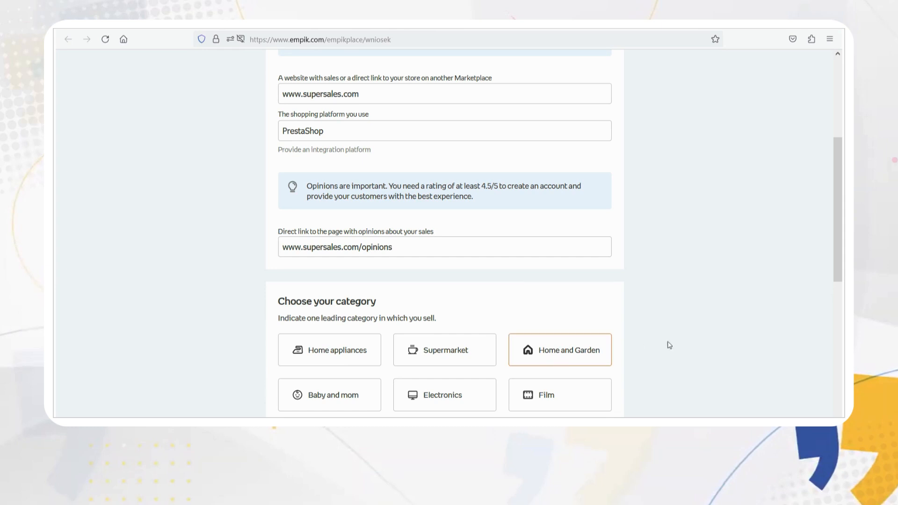
{"action": "scroll", "coordinate": [687, 349], "scroll_direction": "down", "scroll_amount": 2}
{"action": "scroll", "coordinate": [687, 348], "scroll_direction": "down", "scroll_amount": 5}
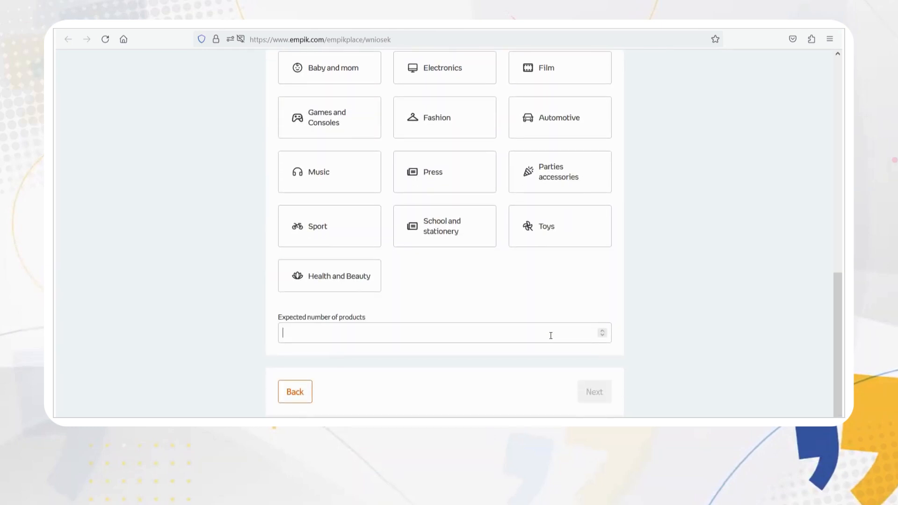
{"action": "type", "text": "3000"}
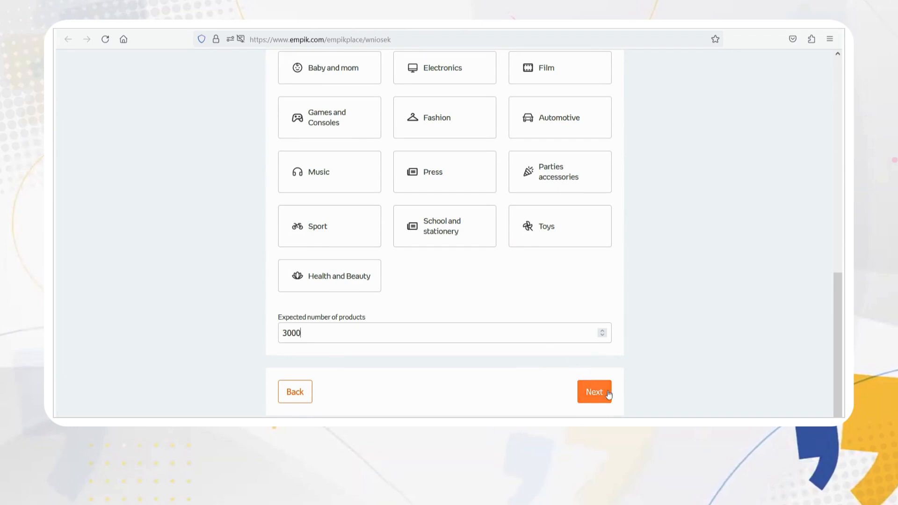
{"action": "left_click", "coordinate": [607, 394]}
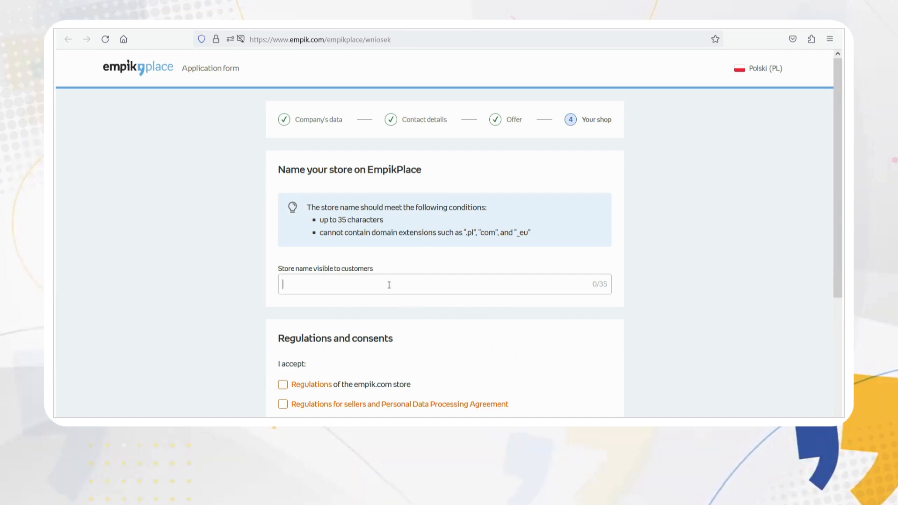
Step: Name the store 'Super Sales', accept both regulations, pass reCAPTCHA and send the application
{"action": "type", "text": "Su"}
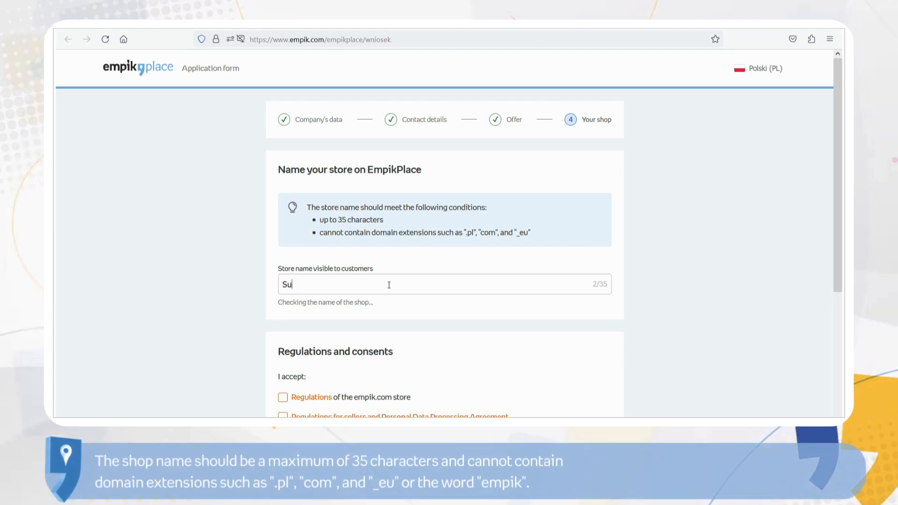
{"action": "type", "text": "per Sales"}
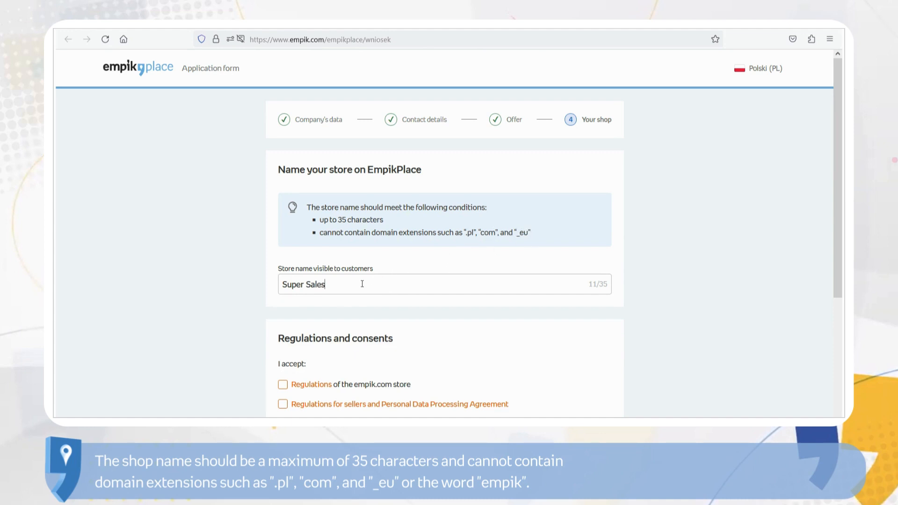
{"action": "left_click", "coordinate": [283, 384]}
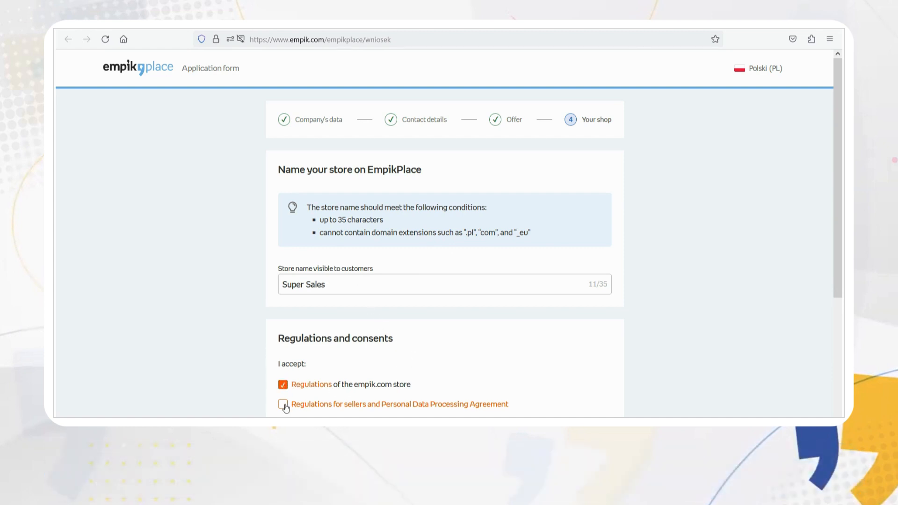
{"action": "left_click", "coordinate": [282, 404]}
{"action": "scroll", "coordinate": [257, 401], "scroll_direction": "down", "scroll_amount": 4}
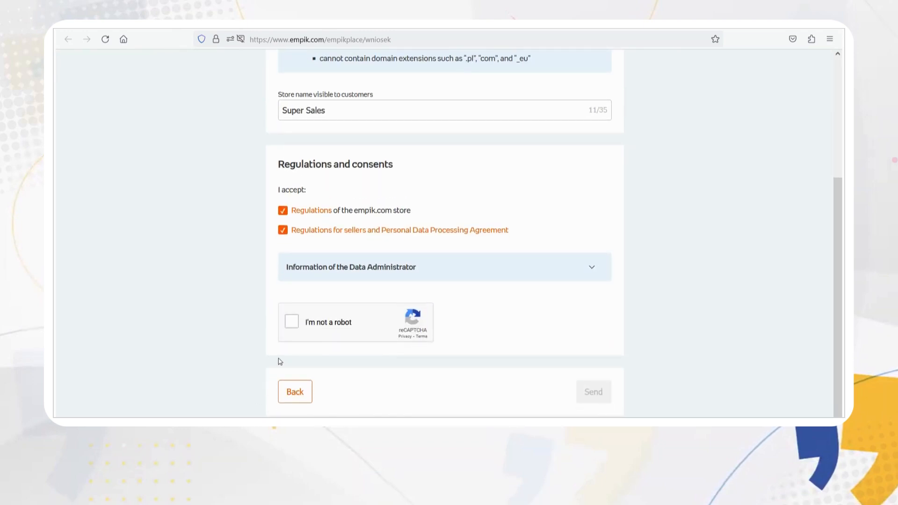
{"action": "left_click", "coordinate": [291, 322]}
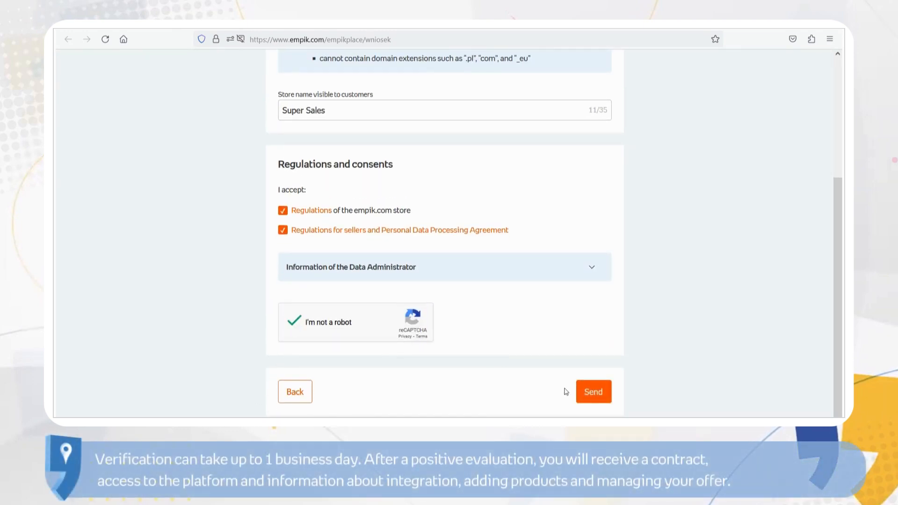
{"action": "left_click", "coordinate": [593, 391]}
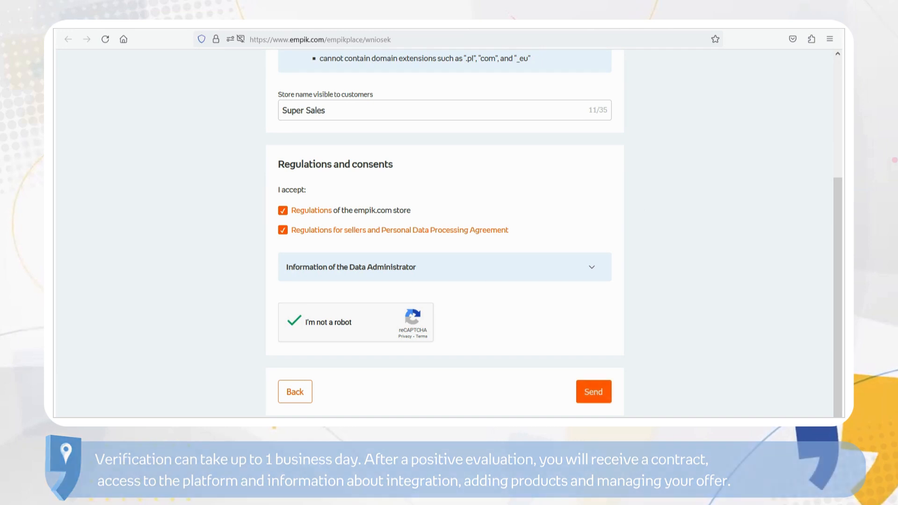